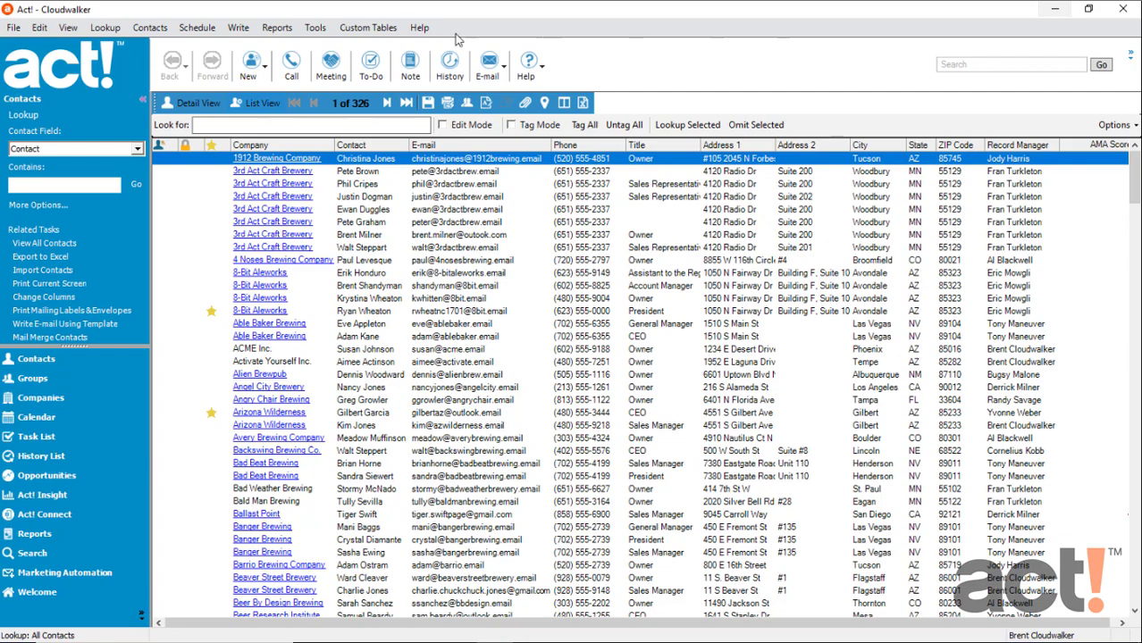
# - Exit Act! and launch the Act! Diagnostics utility with the actdiag command, accepting its disclaimer
pyautogui.click(13, 27)
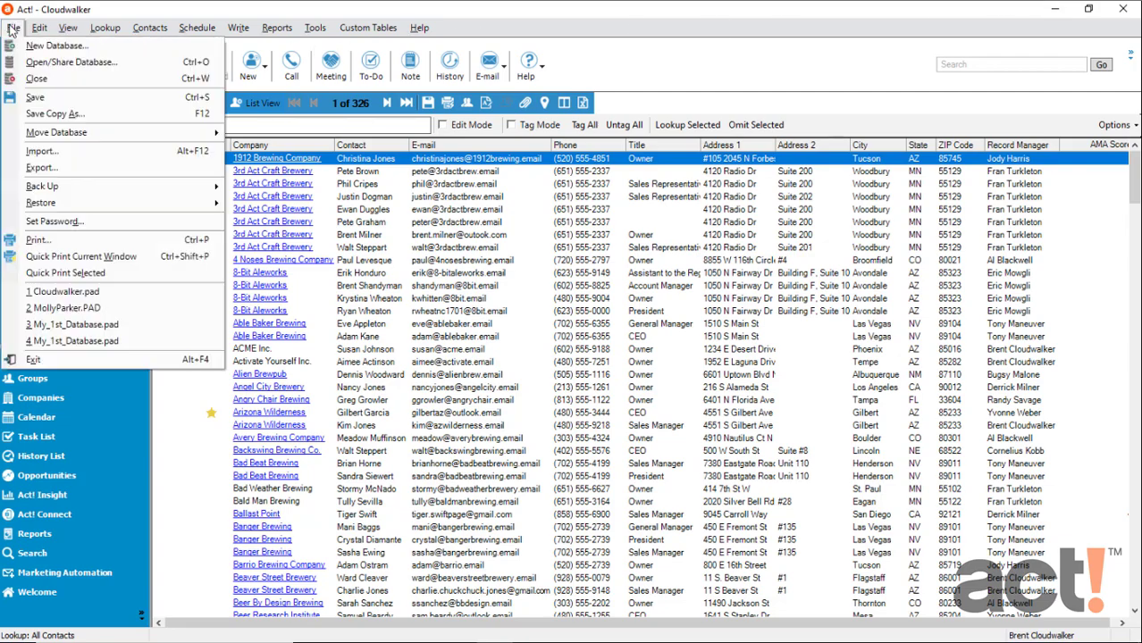
pyautogui.click(72, 359)
pyautogui.click(164, 642)
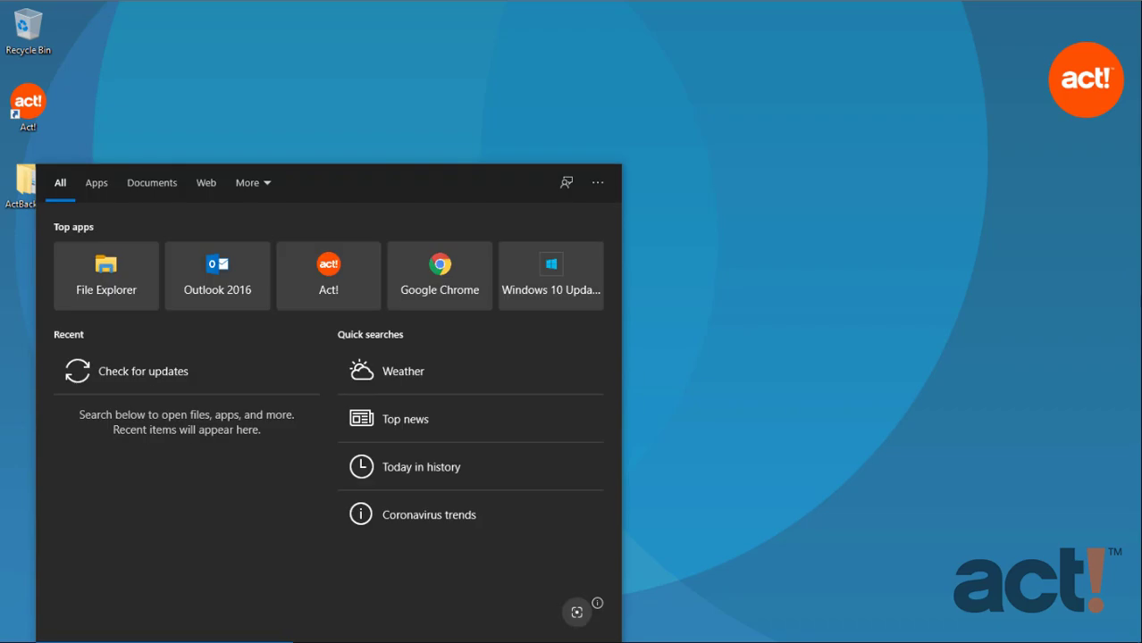
pyautogui.write('actdiag')
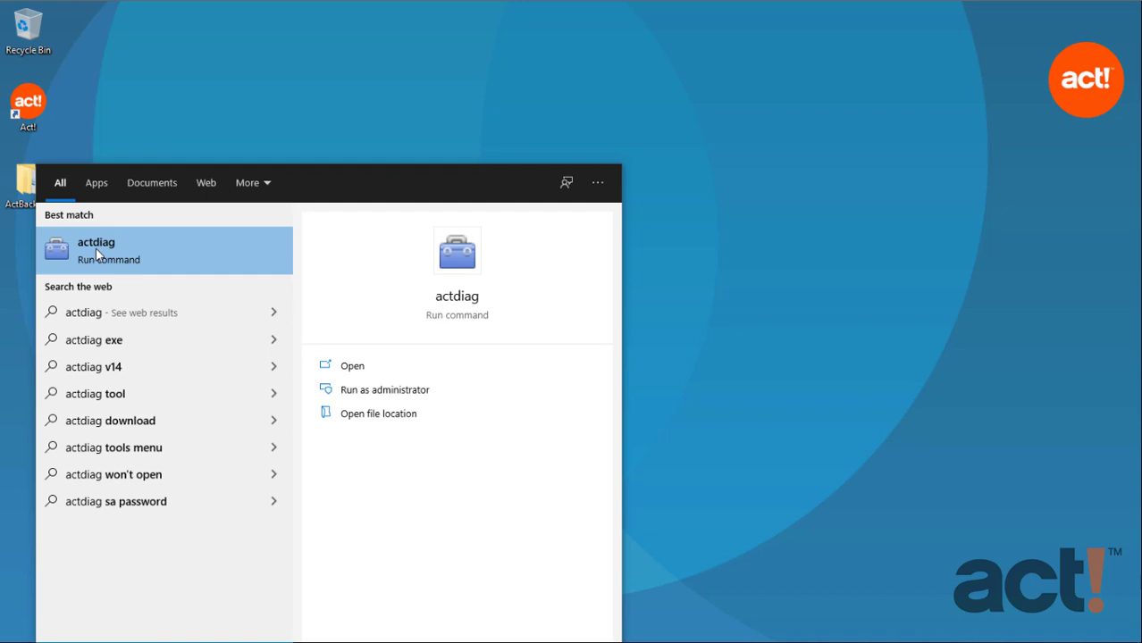
pyautogui.click(95, 251)
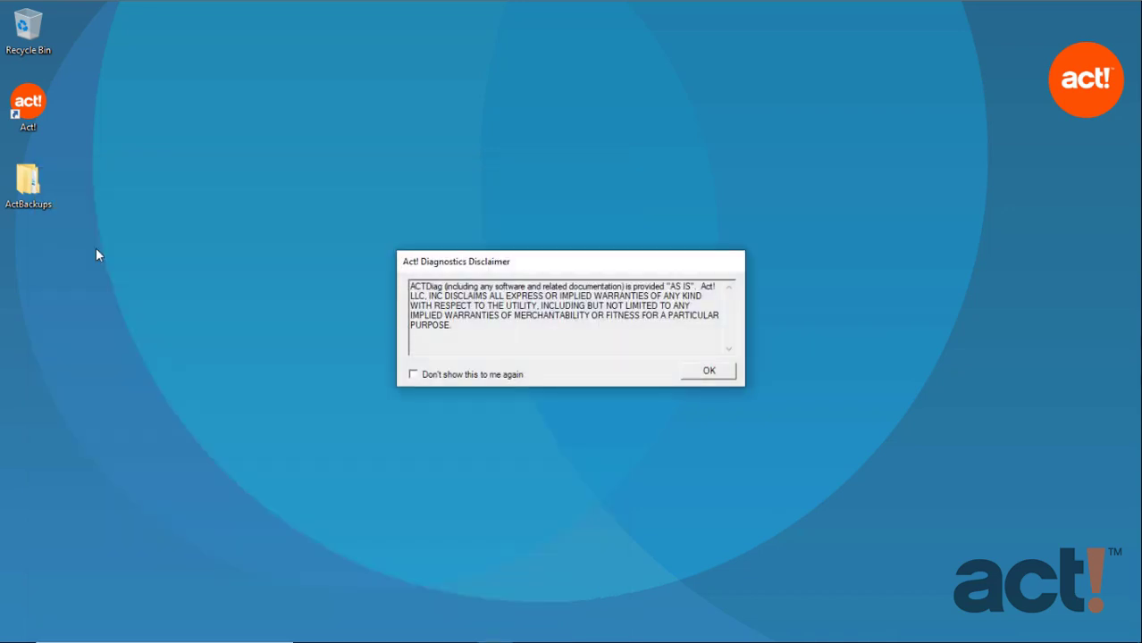
pyautogui.click(710, 372)
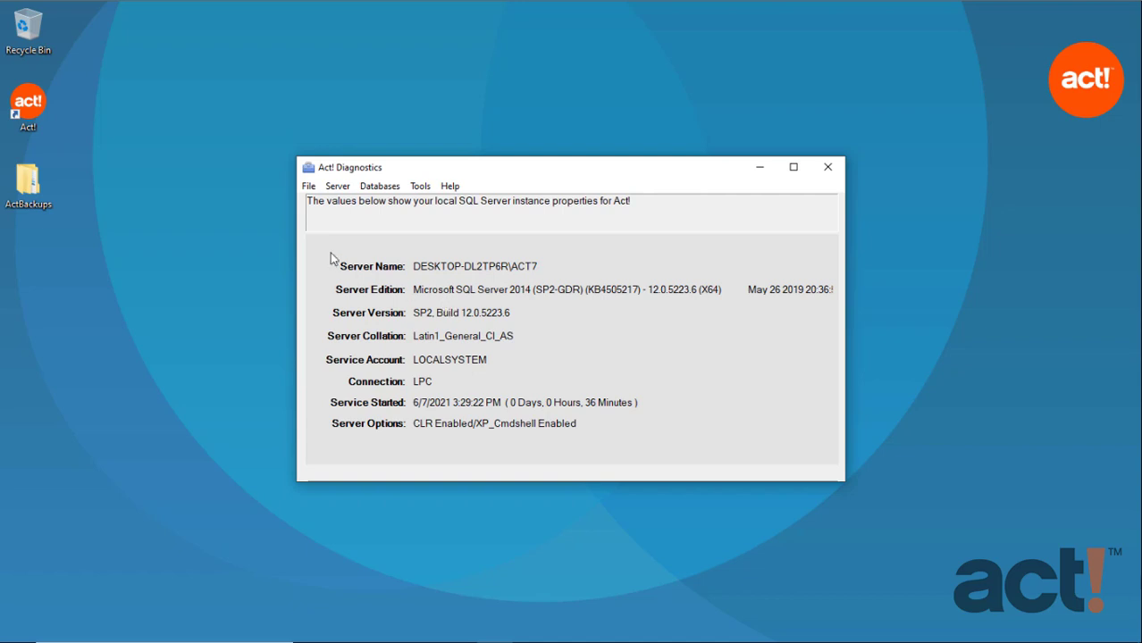
# - View the SQL Server information and open the Database Details List in a maximized window
pyautogui.click(339, 187)
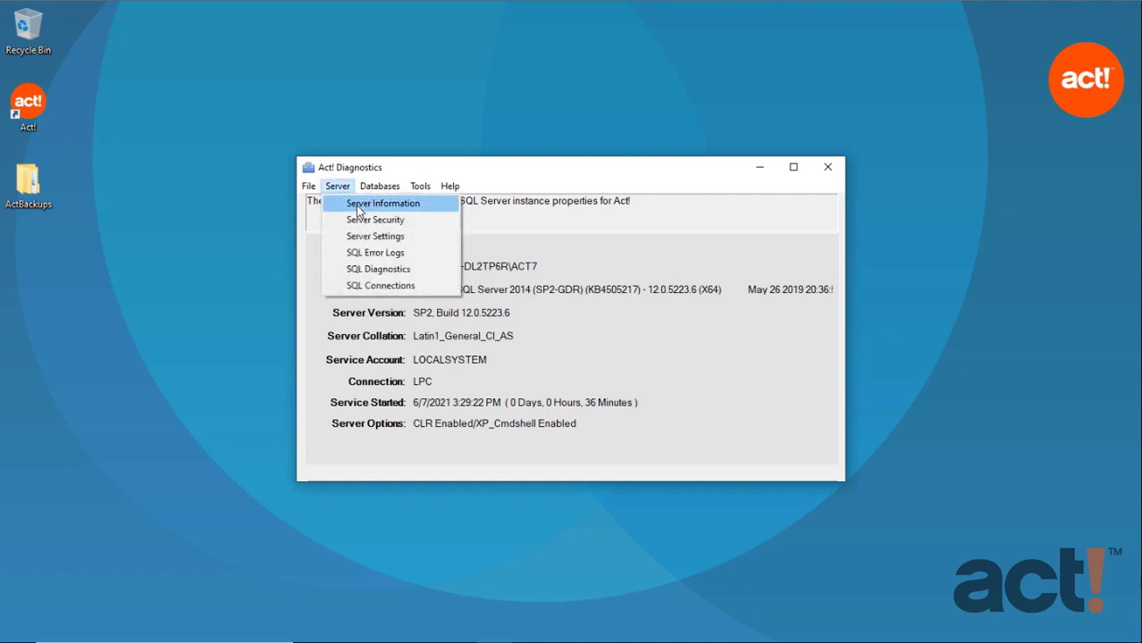
pyautogui.click(358, 206)
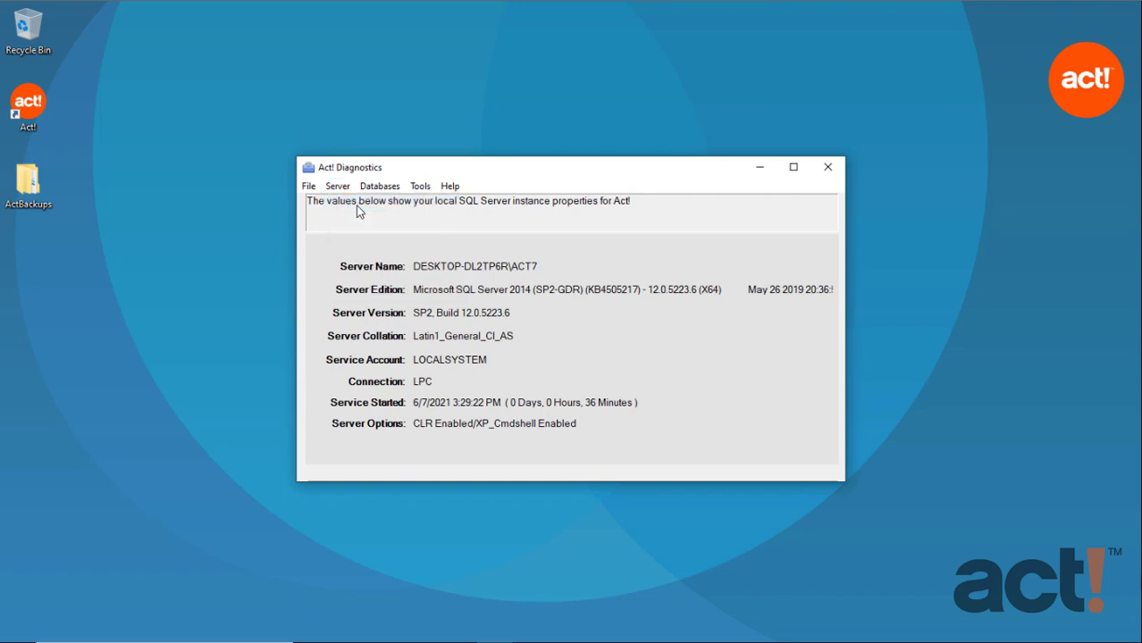
pyautogui.click(380, 187)
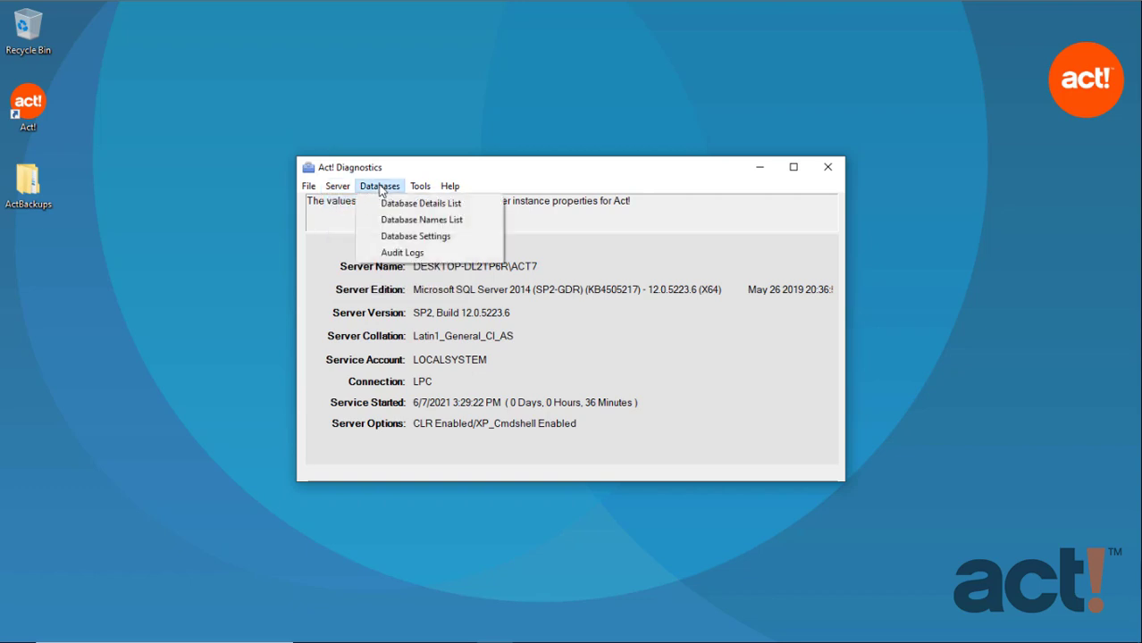
pyautogui.click(395, 204)
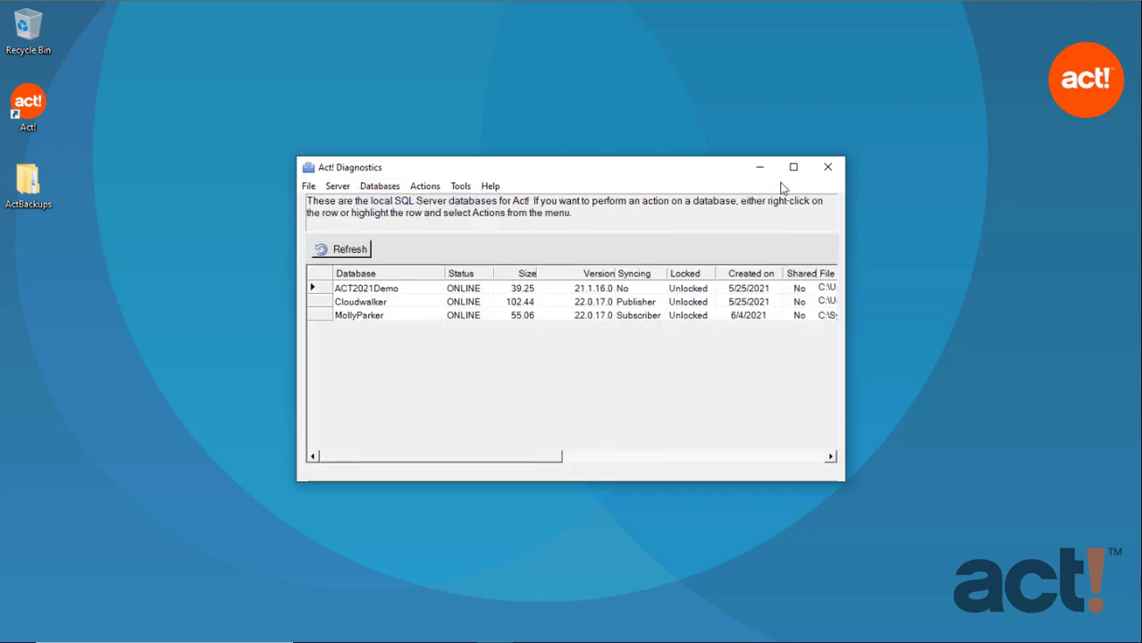
pyautogui.click(793, 167)
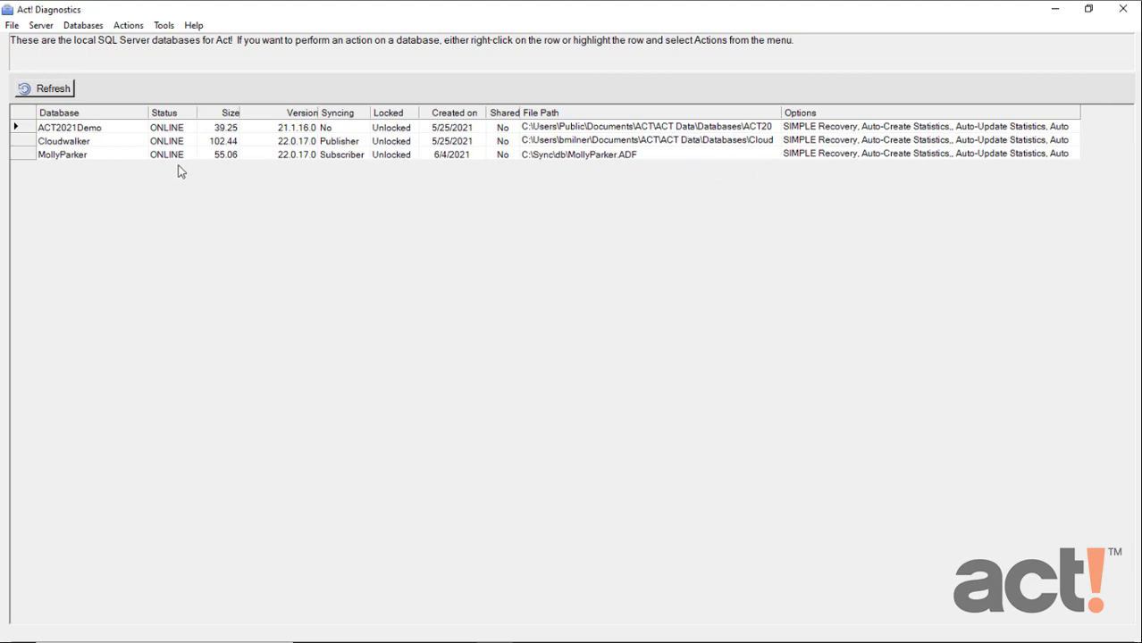
# - Generate the Sync Configuration, Sync Preview and Sync Database History reports for the Cloudwalker database
pyautogui.click(112, 140)
pyautogui.click(27, 143)
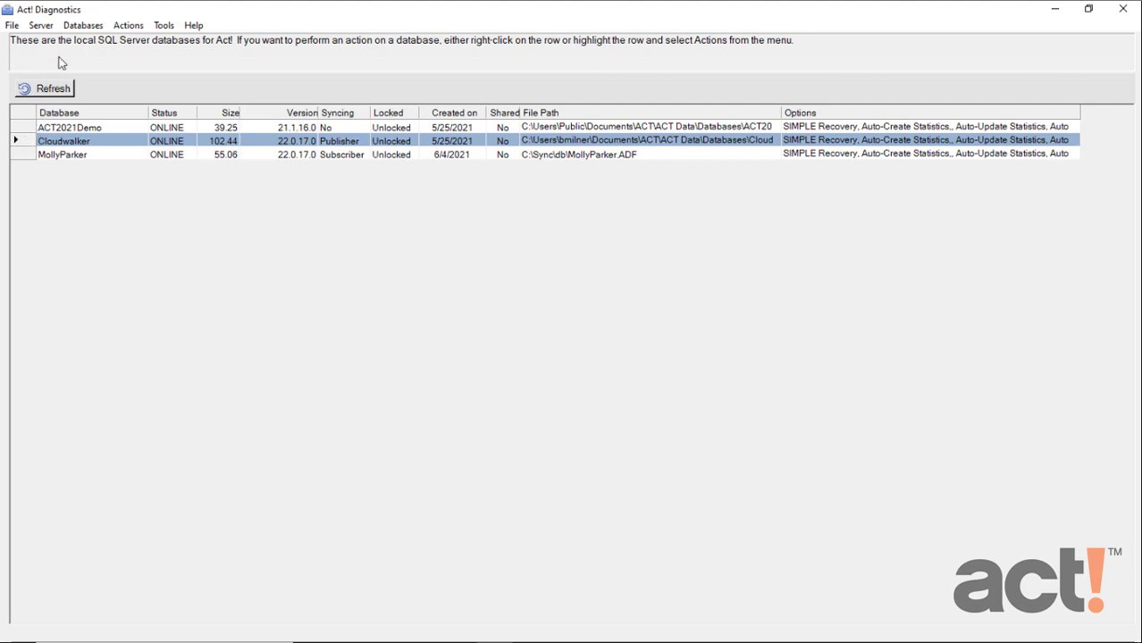
pyautogui.click(127, 25)
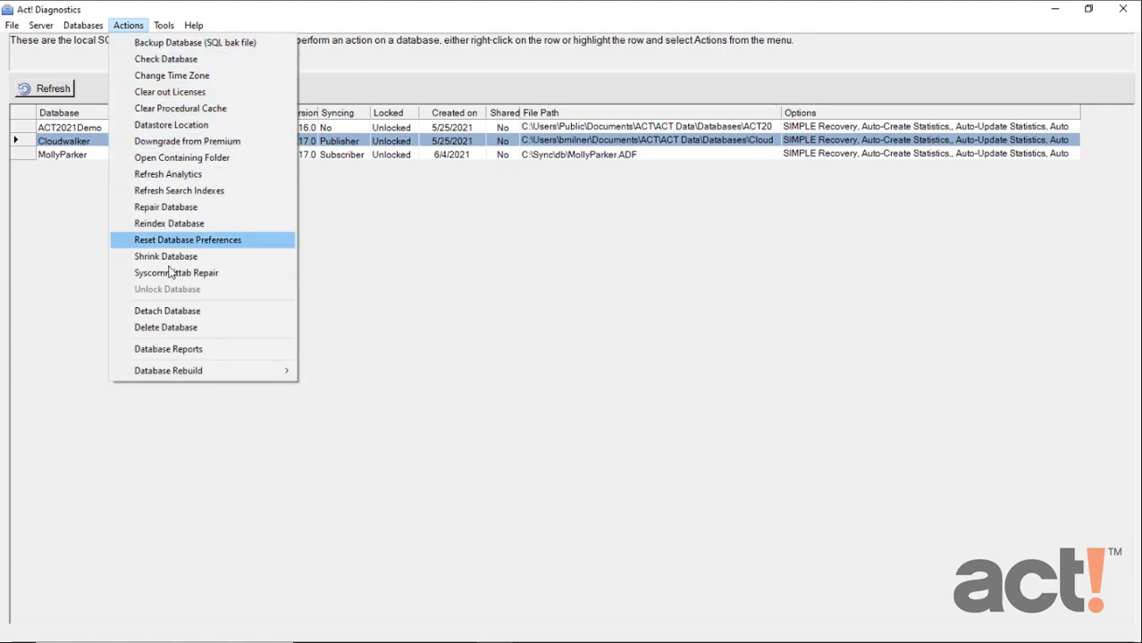
pyautogui.click(213, 351)
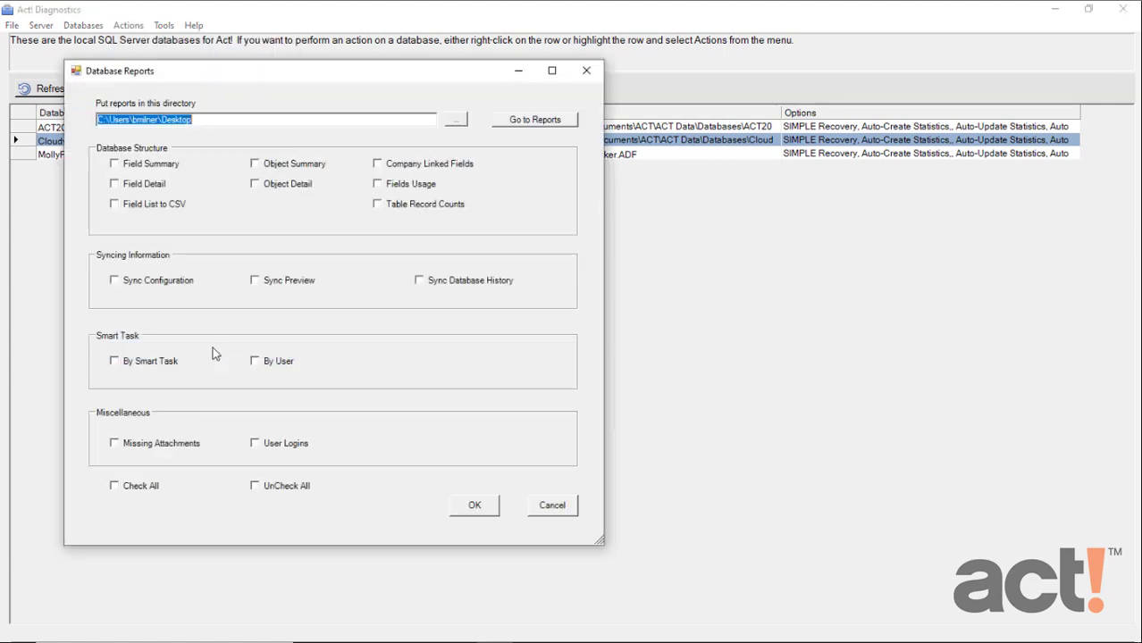
pyautogui.click(113, 281)
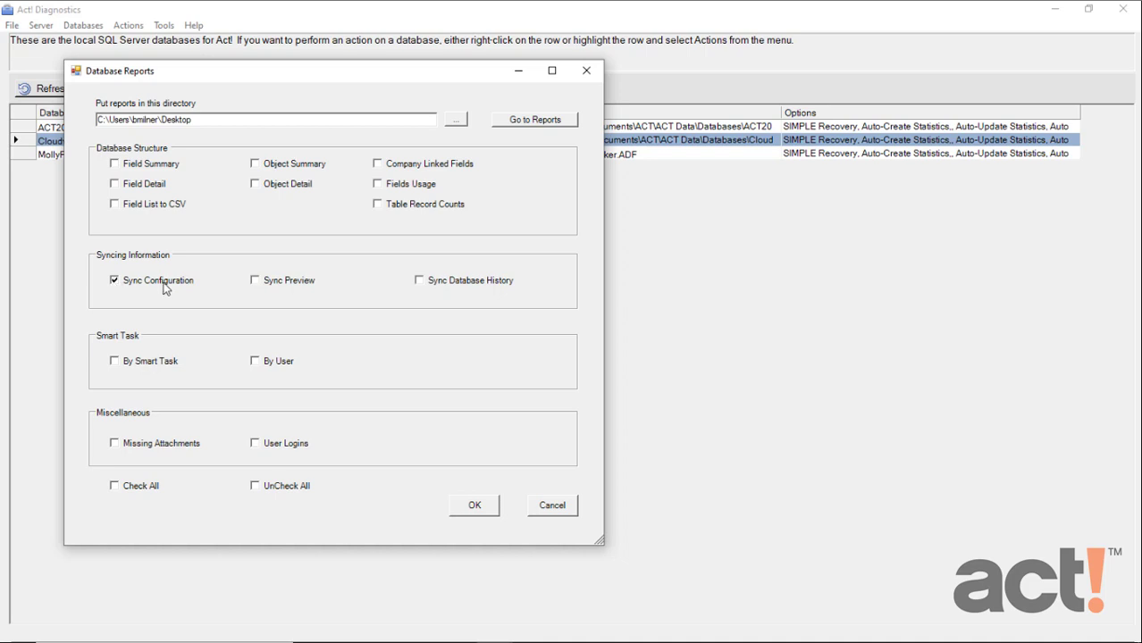
pyautogui.click(262, 286)
pyautogui.click(423, 286)
pyautogui.click(475, 505)
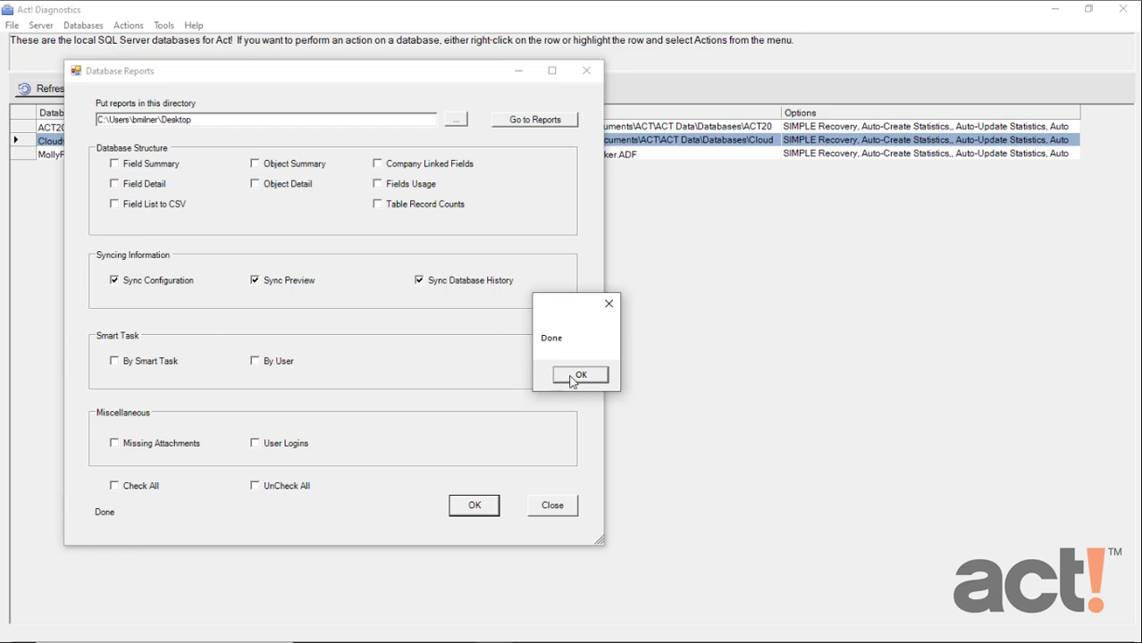
pyautogui.click(572, 377)
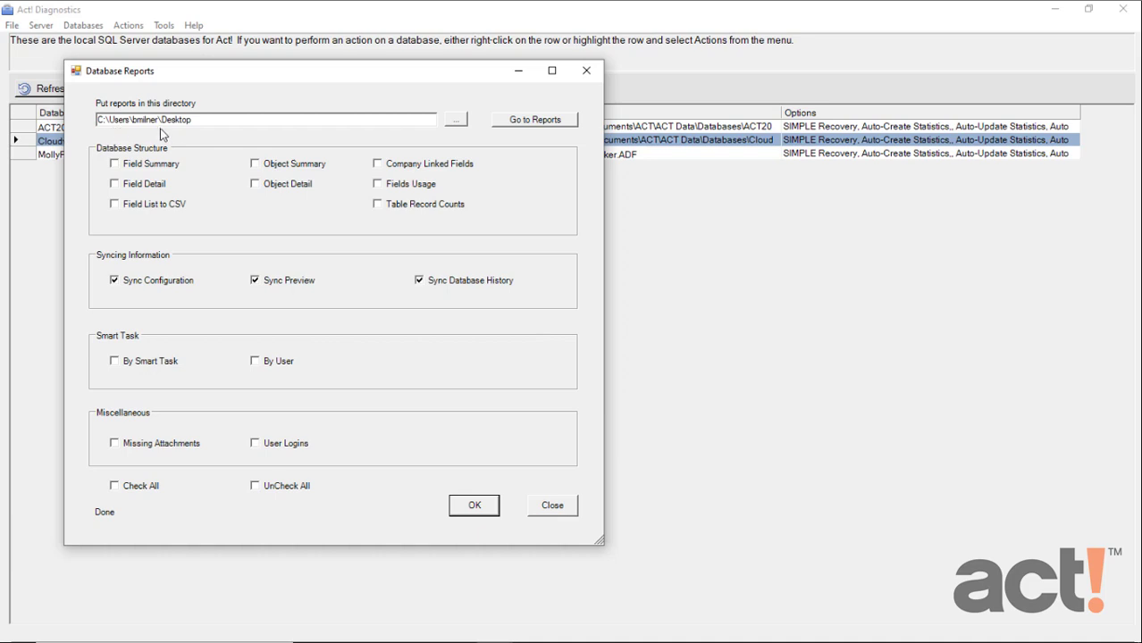
# - Go to the generated reports and read through the sync configuration report for Cloudwalker in a maximized window
pyautogui.click(528, 125)
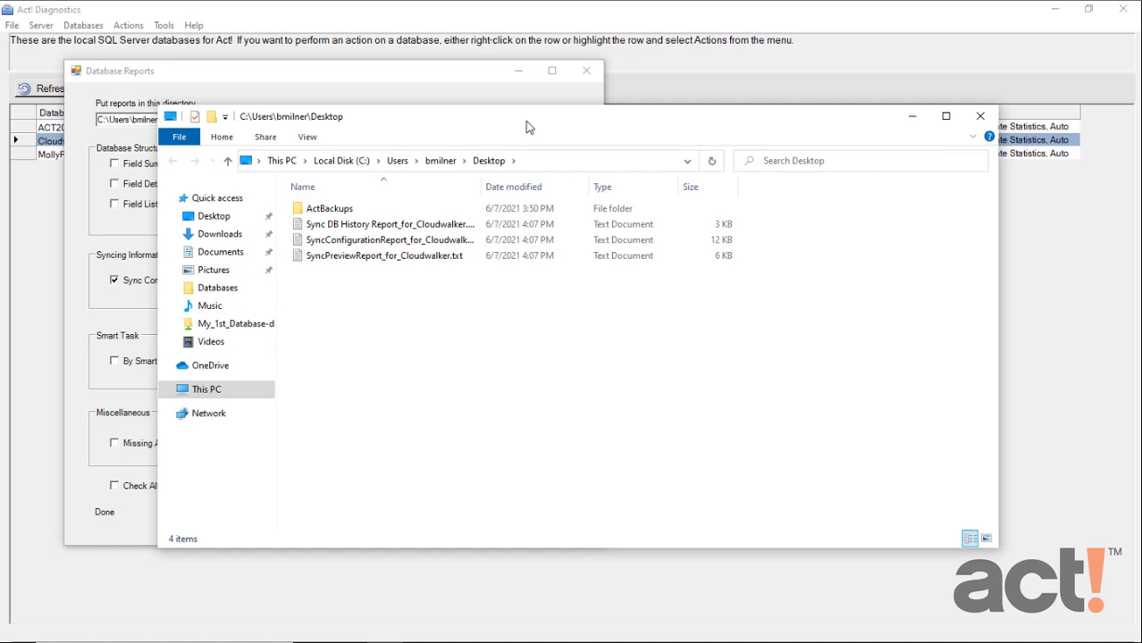
pyautogui.doubleClick(380, 247)
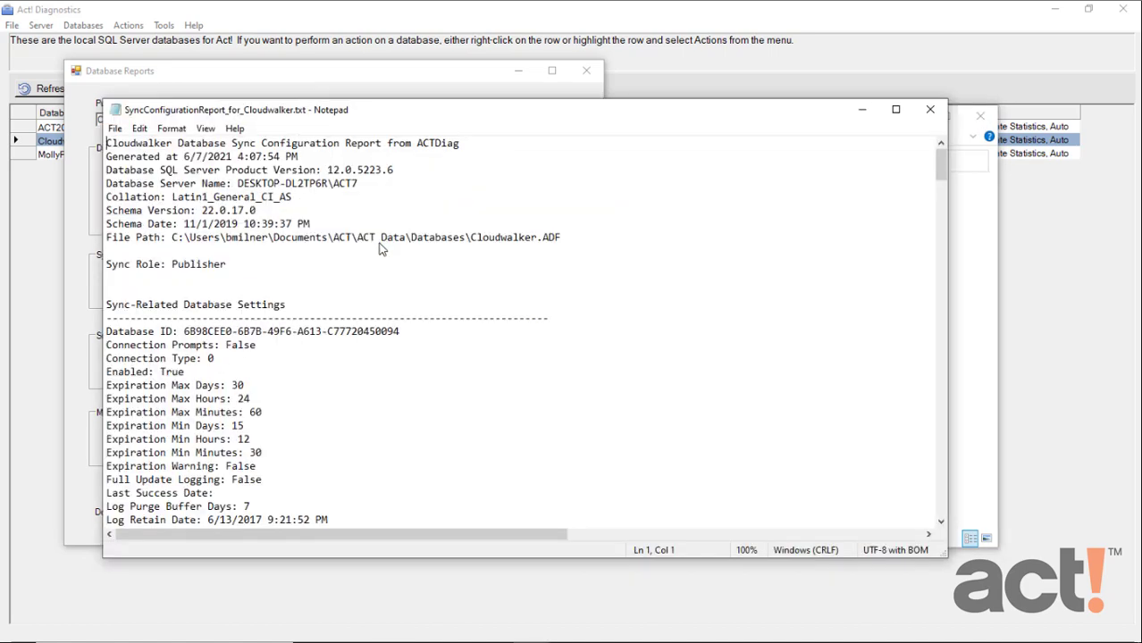
pyautogui.click(892, 110)
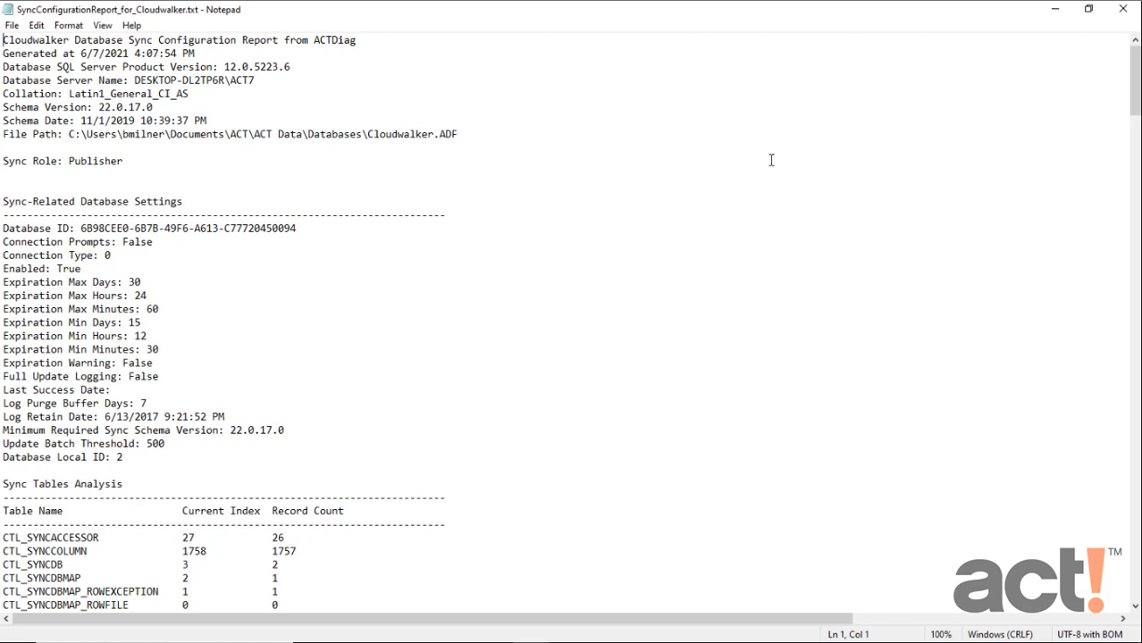
pyautogui.scroll(-10, 723, 248)
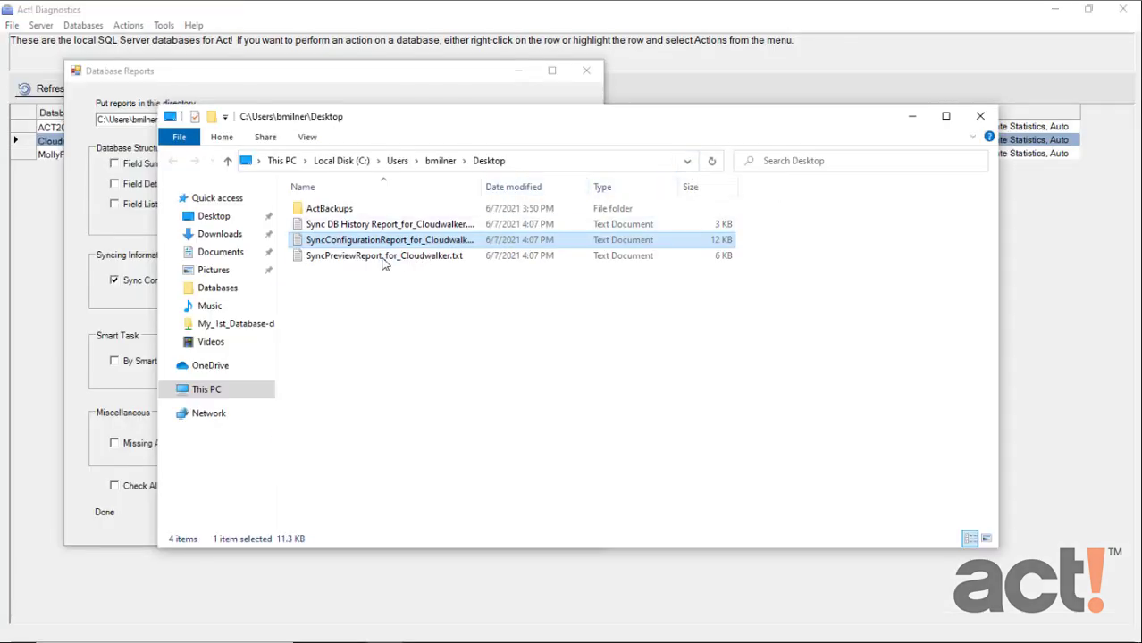
# - Review the sync preview report for Cloudwalker down to its last sync session statistics, and close the report windows
pyautogui.doubleClick(376, 258)
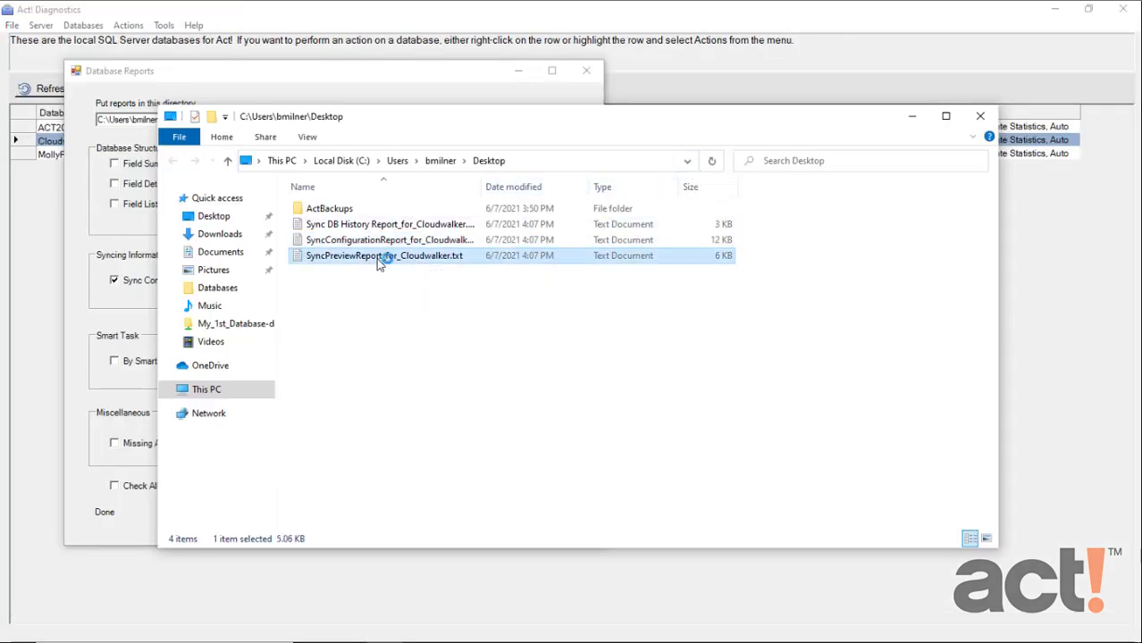
pyautogui.click(895, 109)
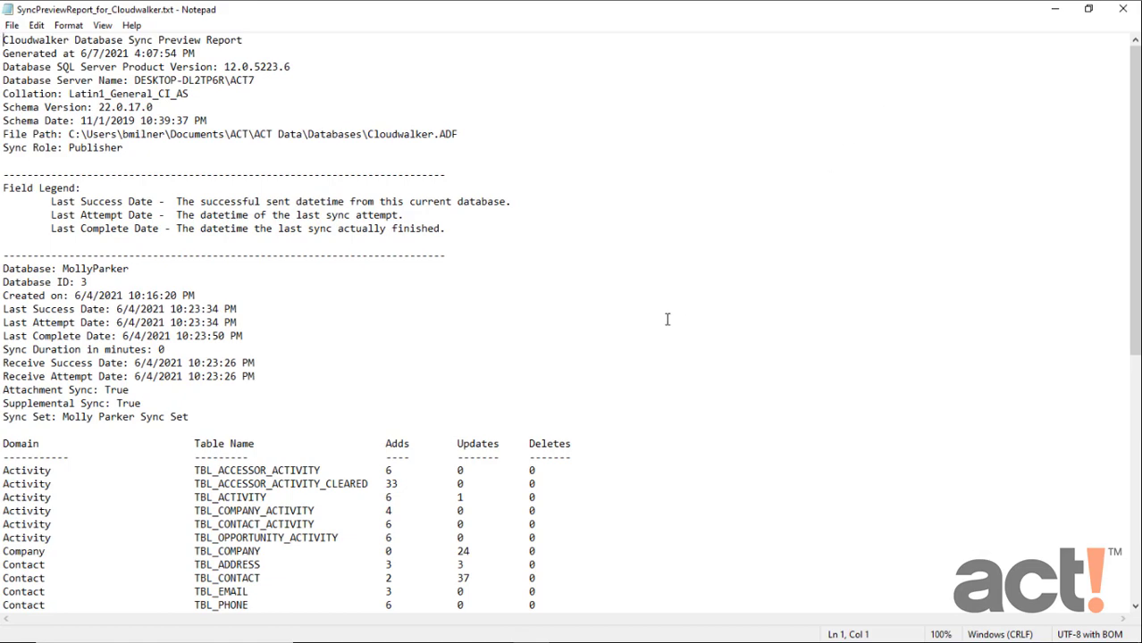
pyautogui.scroll(-8, 584, 337)
pyautogui.scroll(-3, 585, 337)
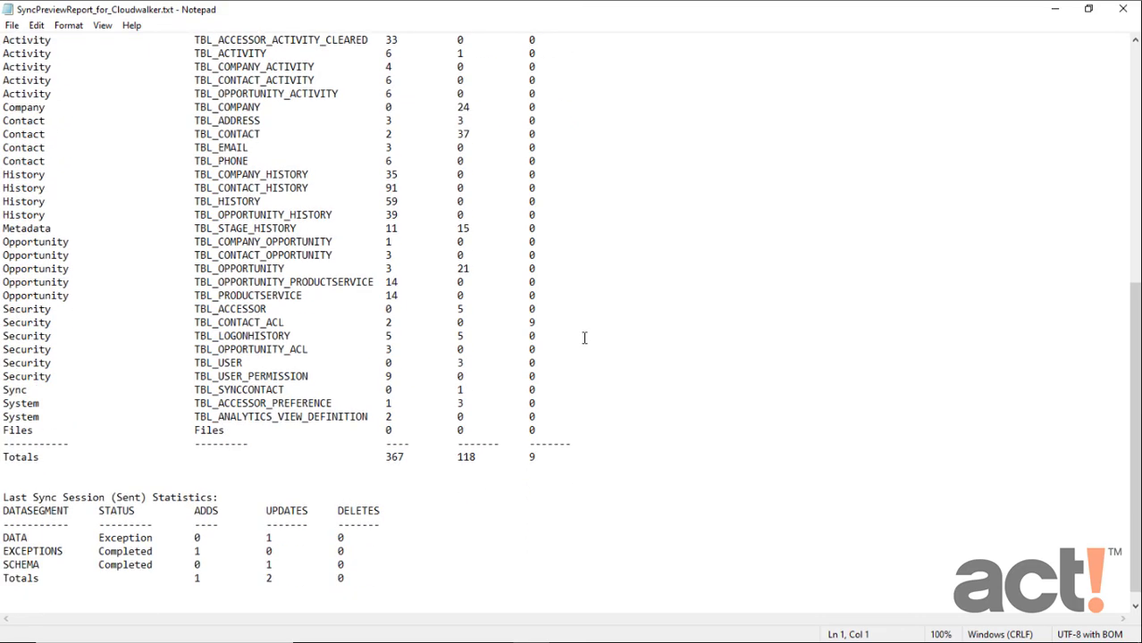
pyautogui.click(1123, 10)
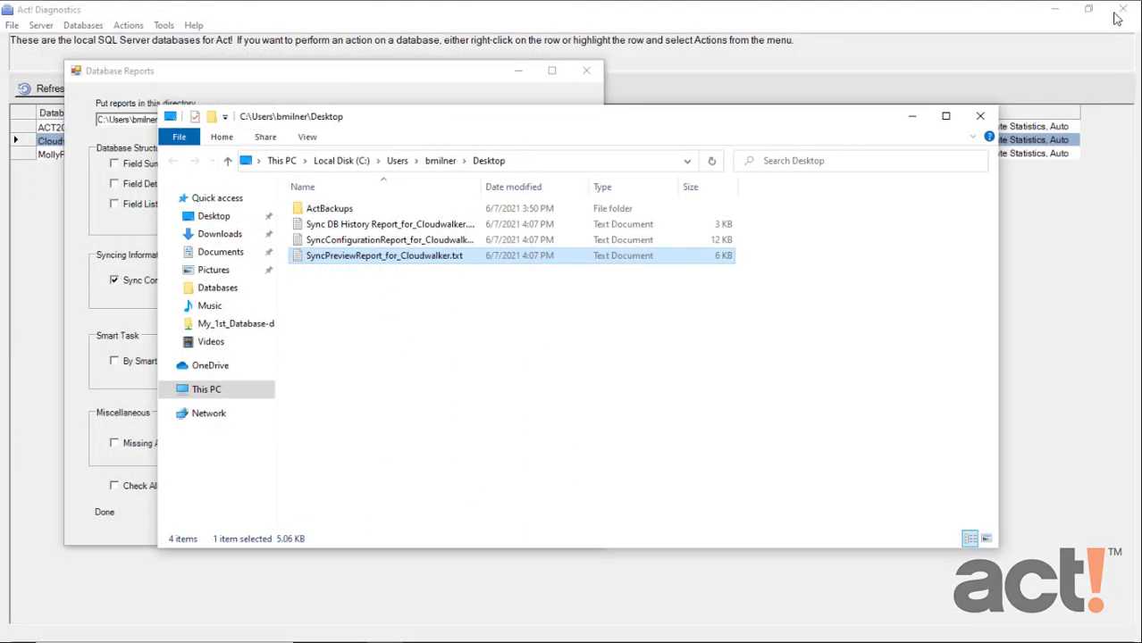
pyautogui.click(981, 118)
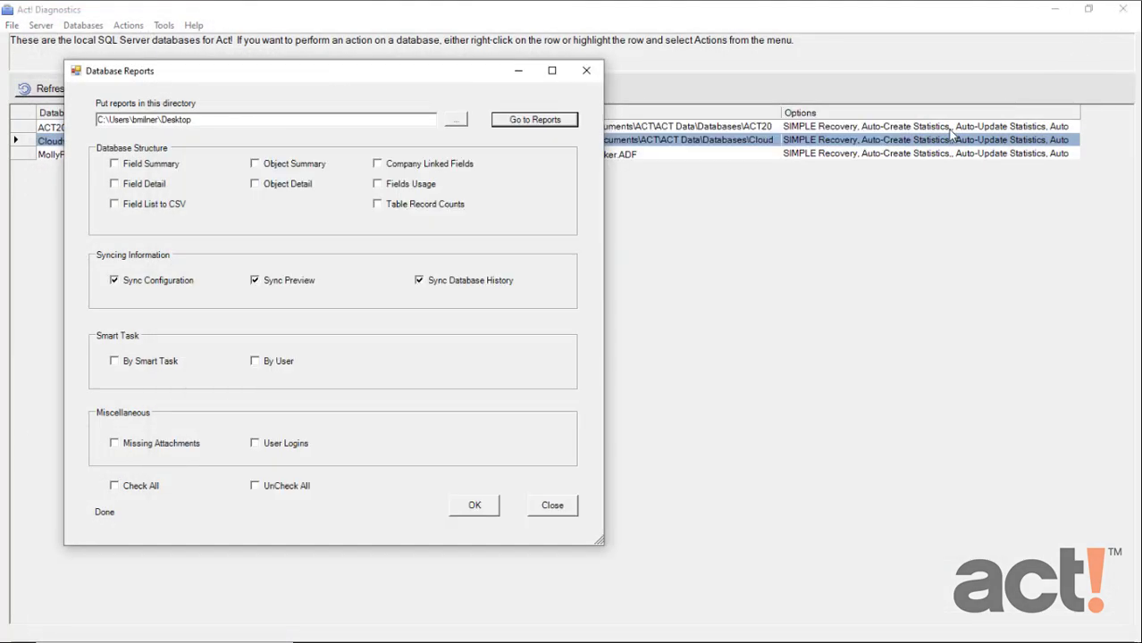
pyautogui.click(551, 507)
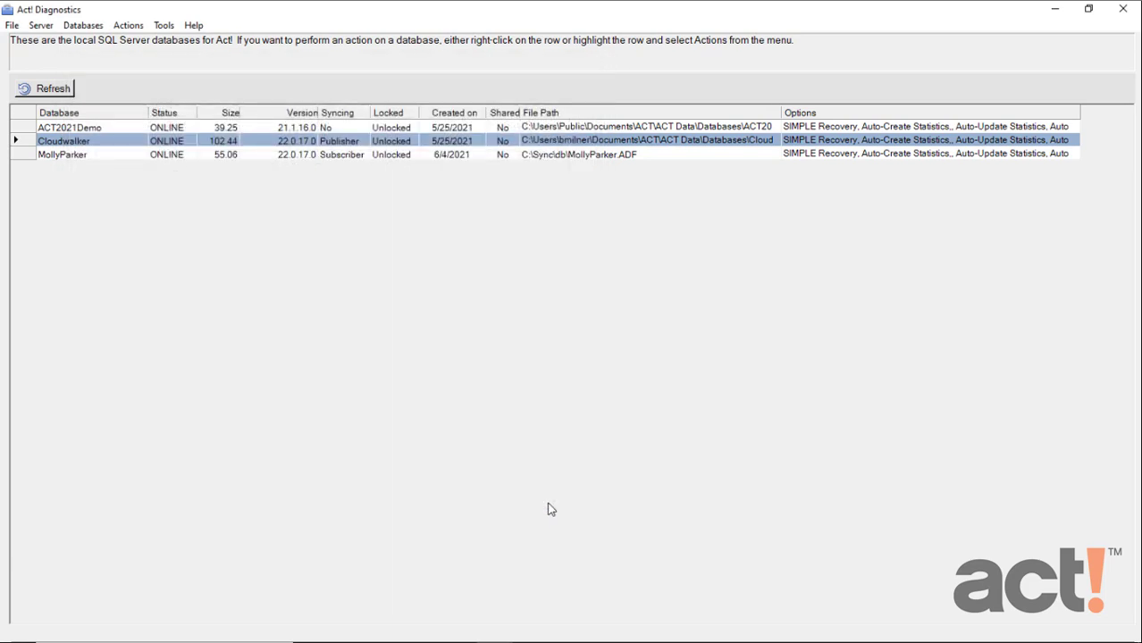
# - Run Check Database on the Cloudwalker database, agreeing to disconnect any current connections
pyautogui.rightClick(67, 143)
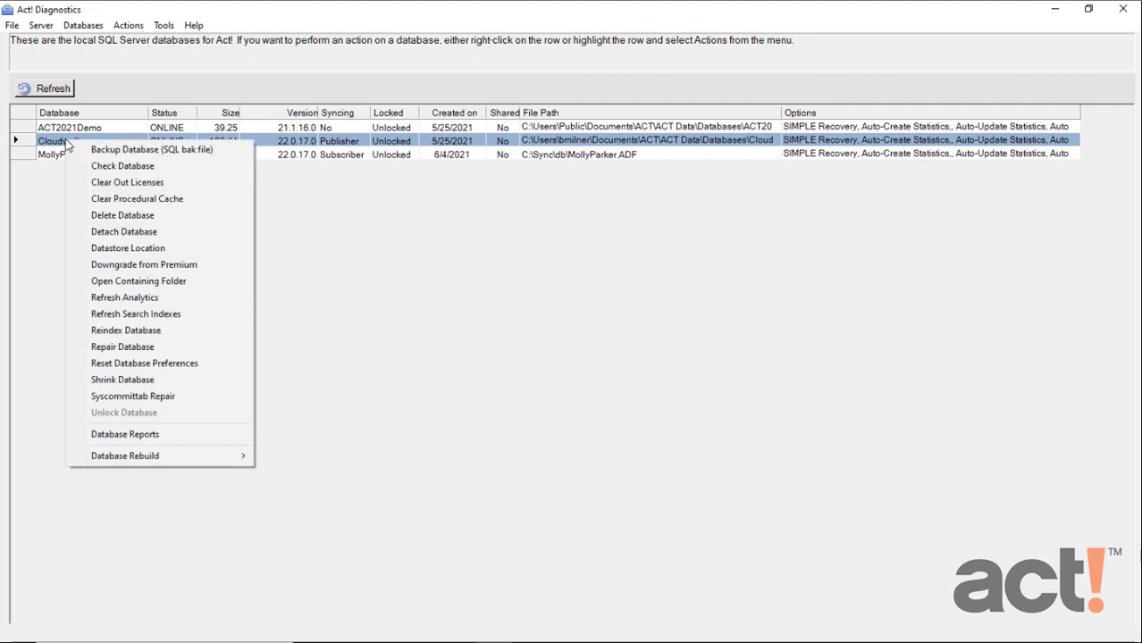
pyautogui.click(136, 169)
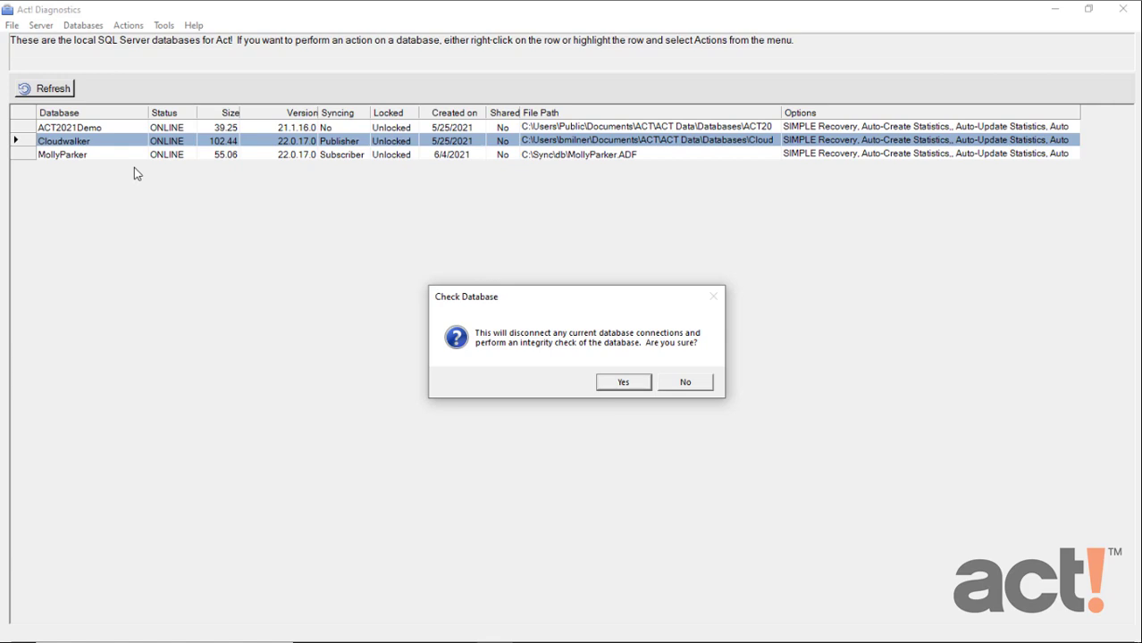
pyautogui.click(625, 383)
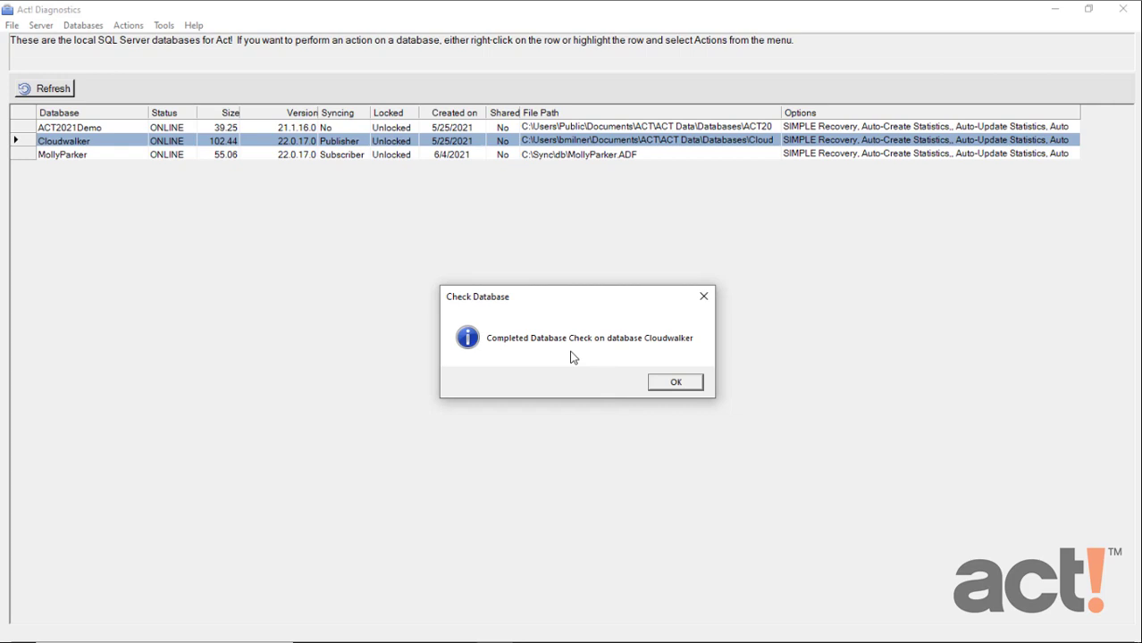
pyautogui.click(684, 388)
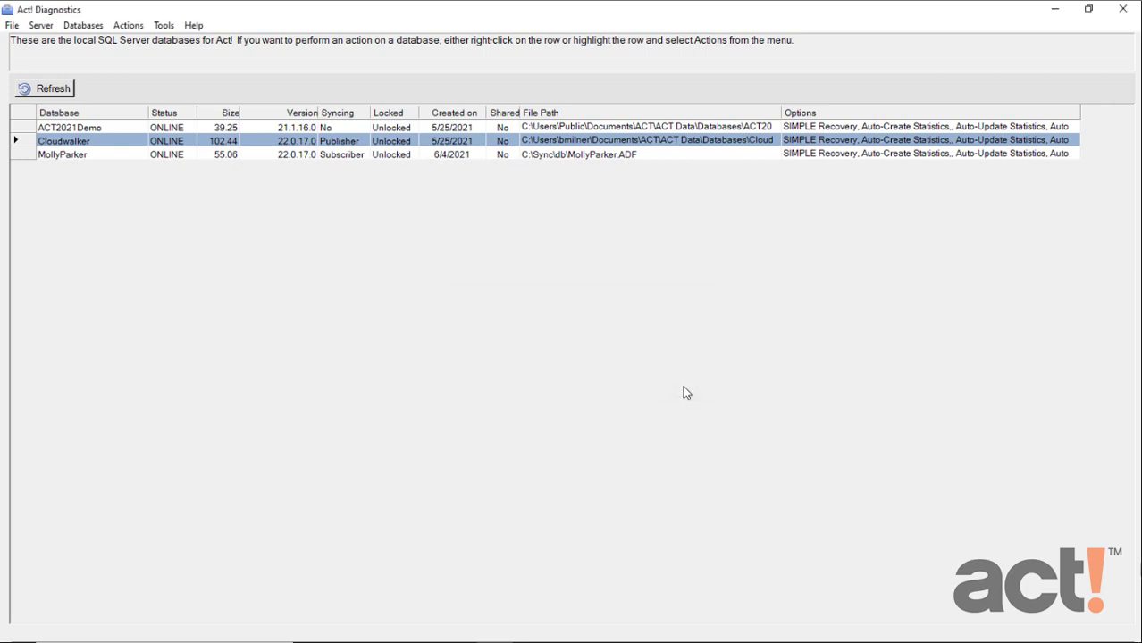
# - Run Repair Database on the Cloudwalker database, agreeing to disconnect any current connections
pyautogui.rightClick(96, 142)
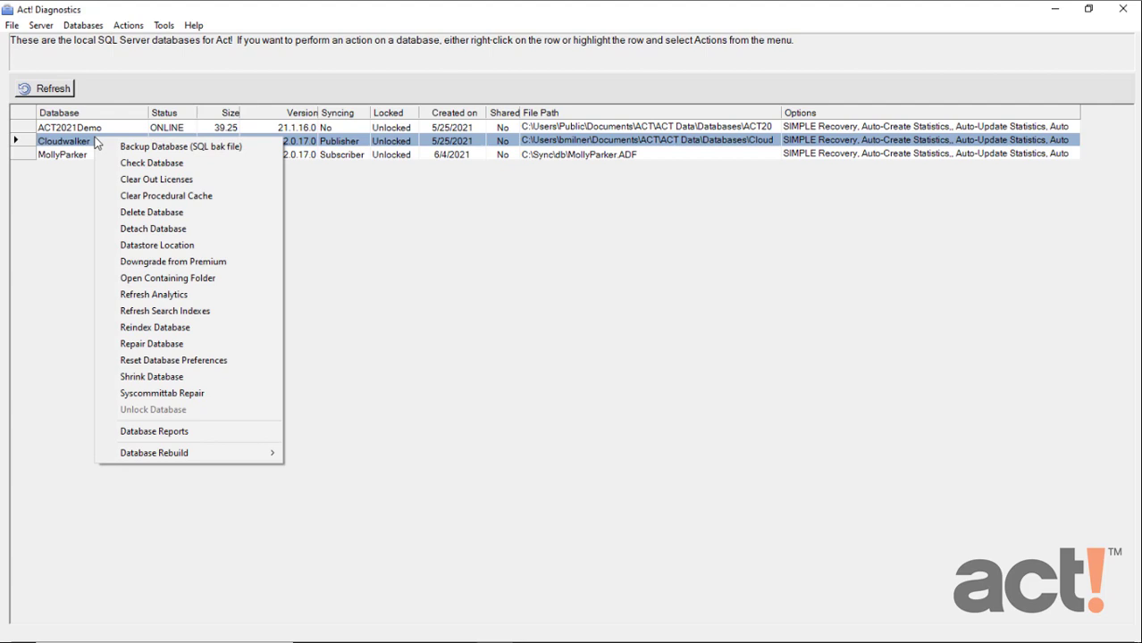
pyautogui.click(193, 345)
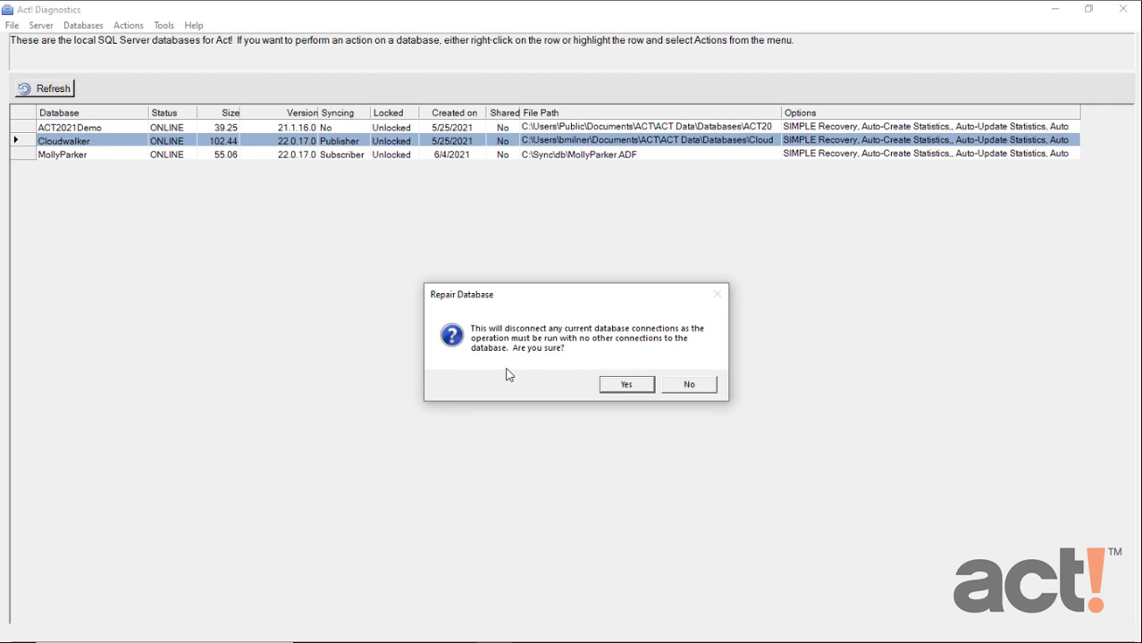
pyautogui.click(629, 391)
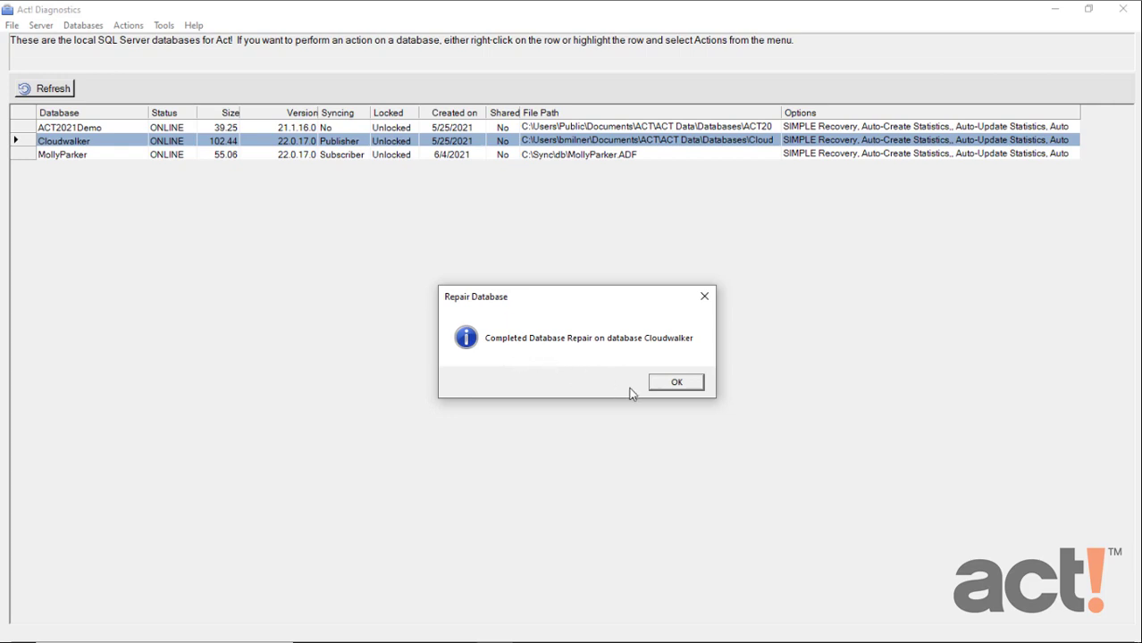
pyautogui.click(677, 382)
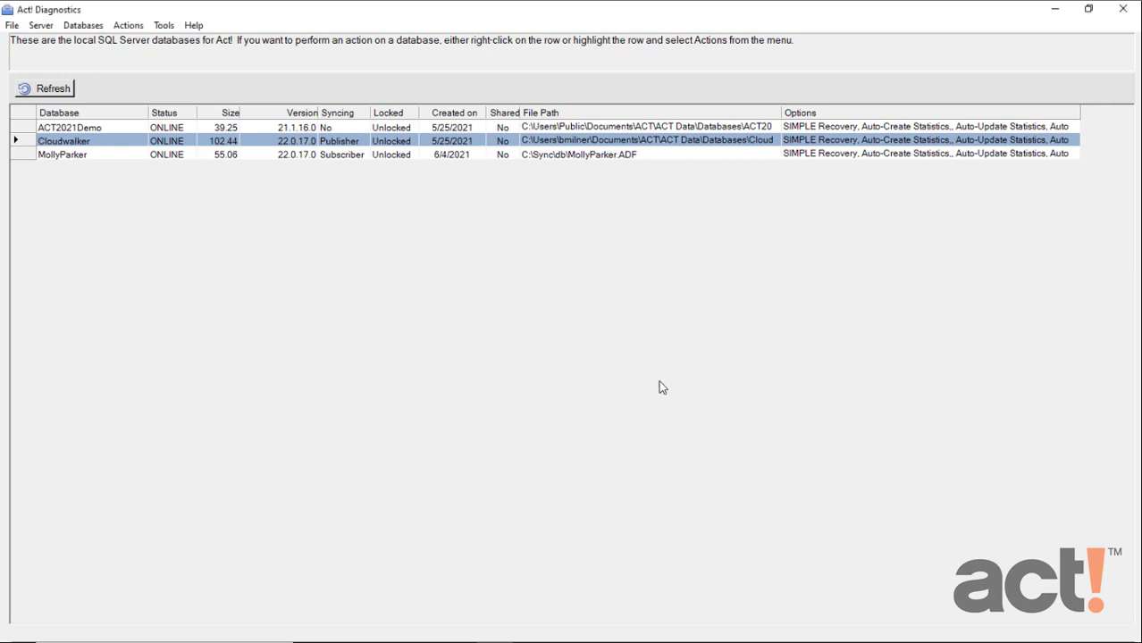
# - Run Reindex Database on the Cloudwalker database, agreeing to disconnect any current connections
pyautogui.rightClick(107, 140)
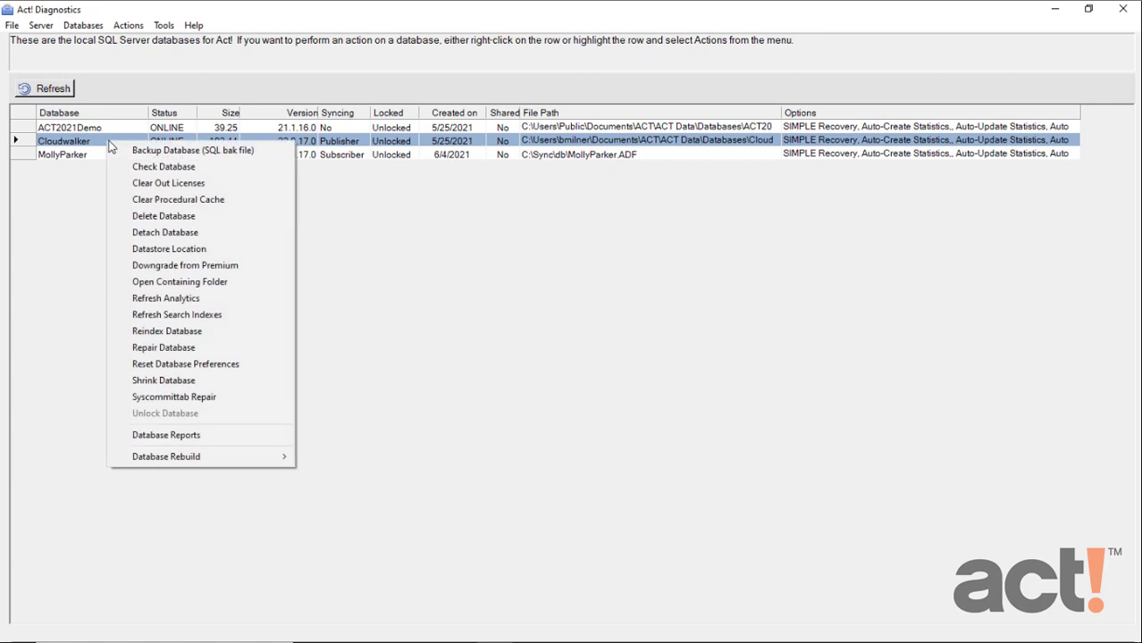
pyautogui.click(214, 332)
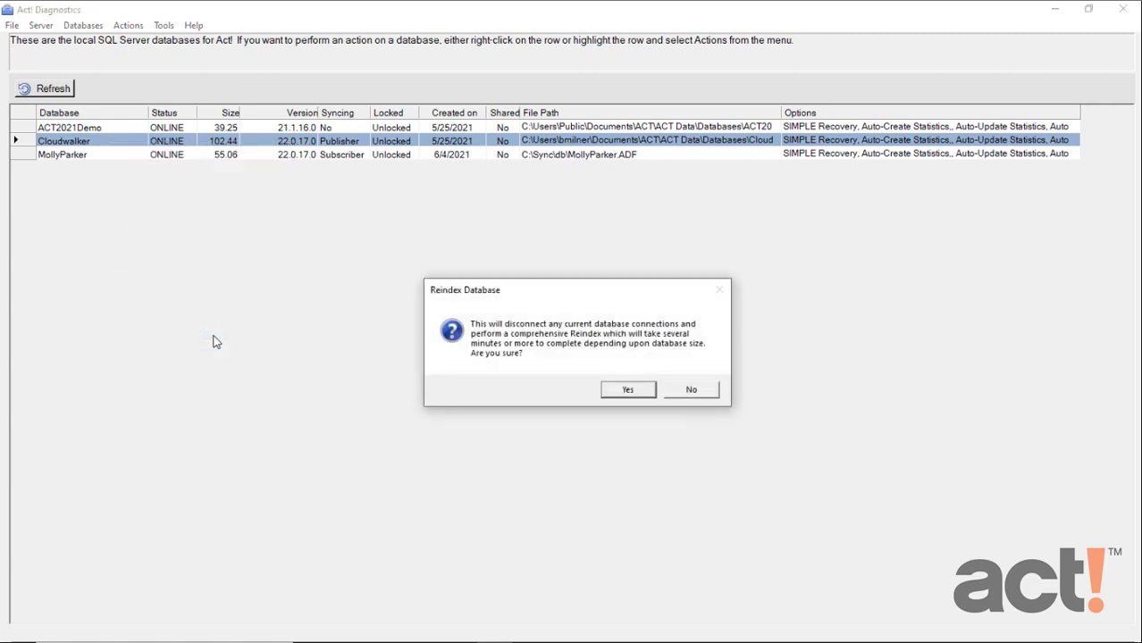
pyautogui.click(636, 394)
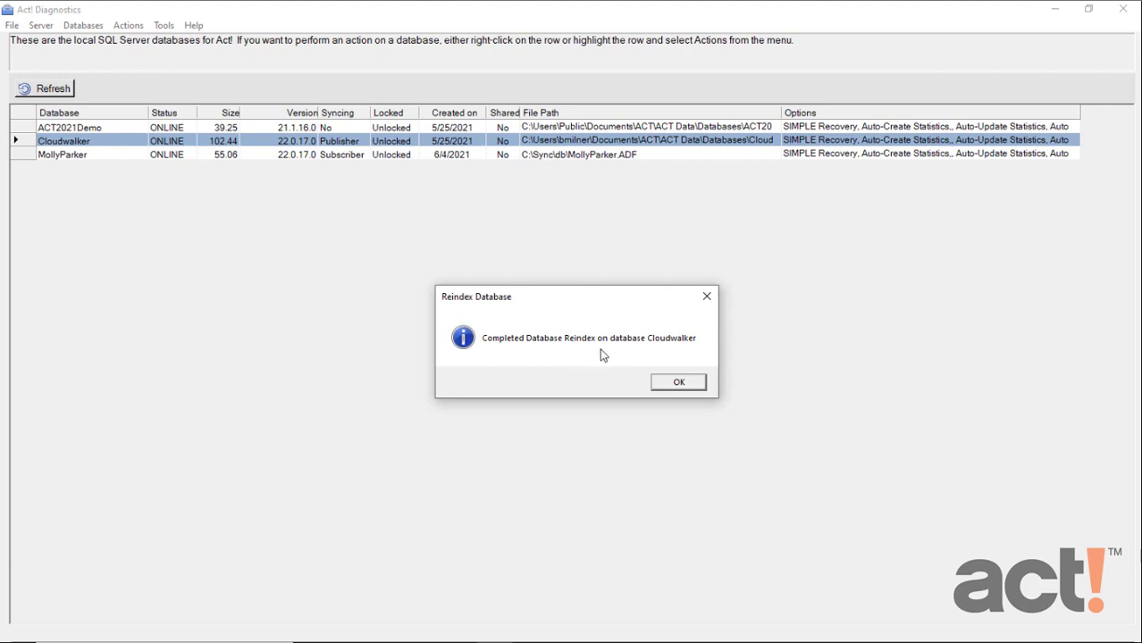
pyautogui.click(676, 383)
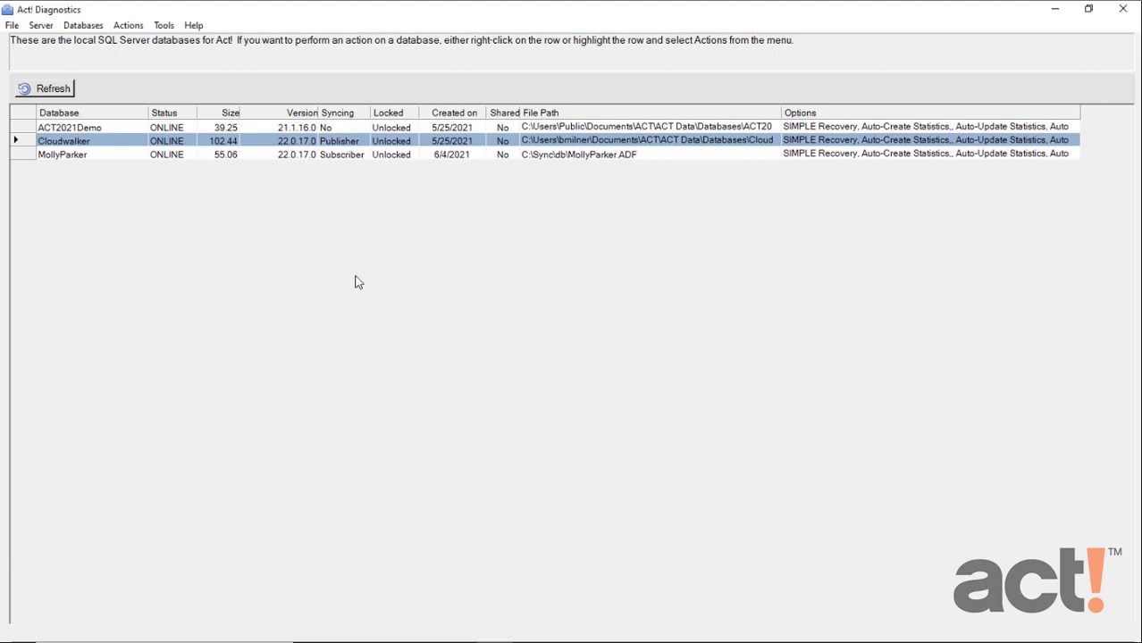